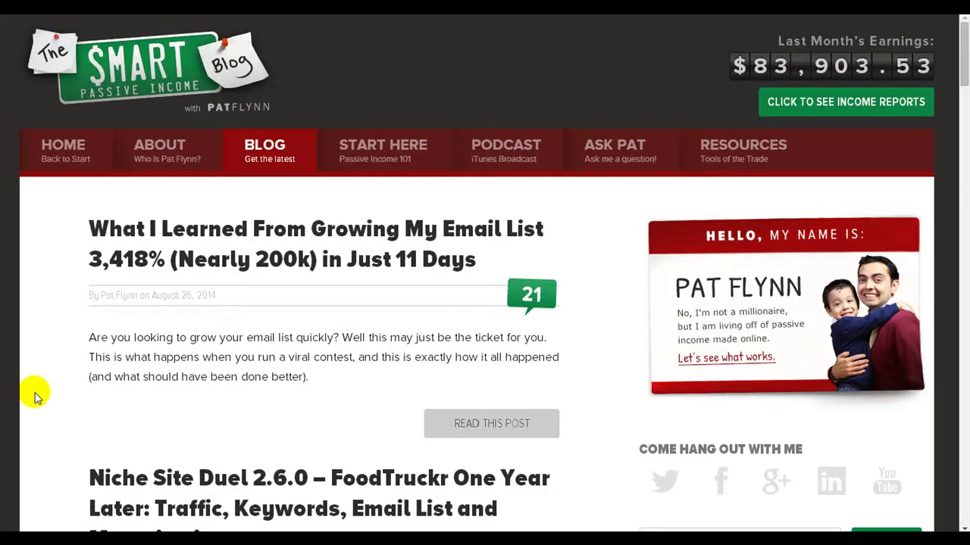
# Step: Scroll down the Smart Passive Income blog to watch its sidebar stay in view
pyautogui.scroll(-2, 39, 395)
pyautogui.scroll(-2, 40, 395)
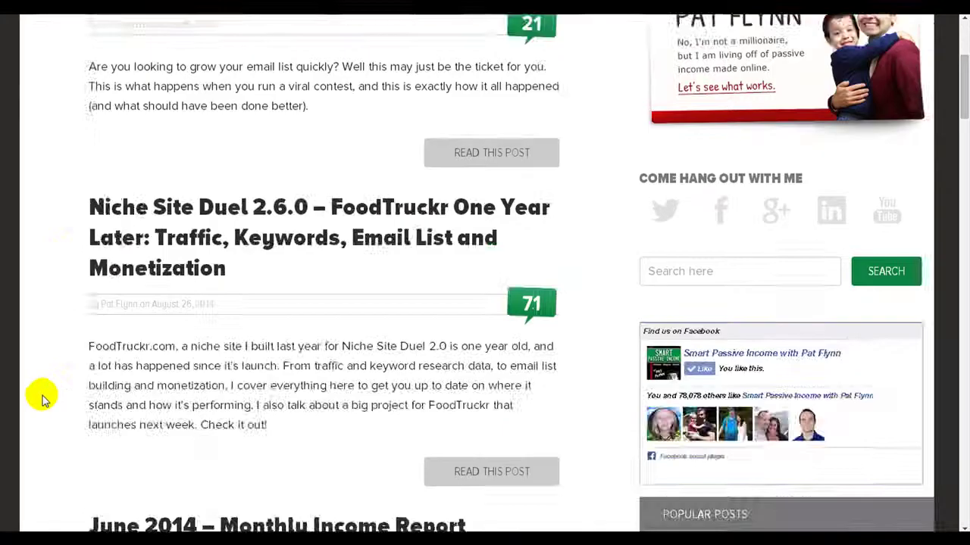
pyautogui.scroll(-4, 41, 396)
pyautogui.scroll(-3, 40, 397)
pyautogui.scroll(-1, 65, 365)
pyautogui.scroll(-7, 65, 364)
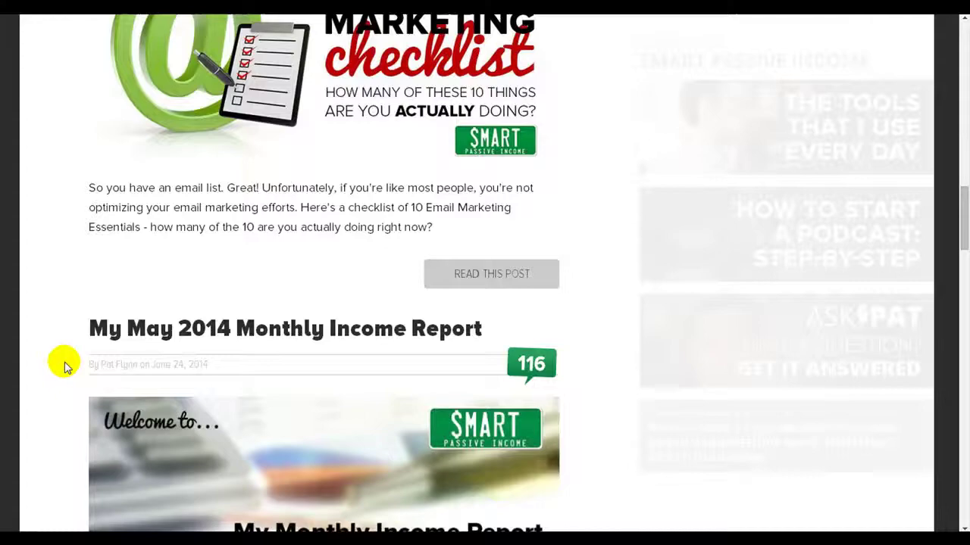
pyautogui.scroll(-4, 76, 356)
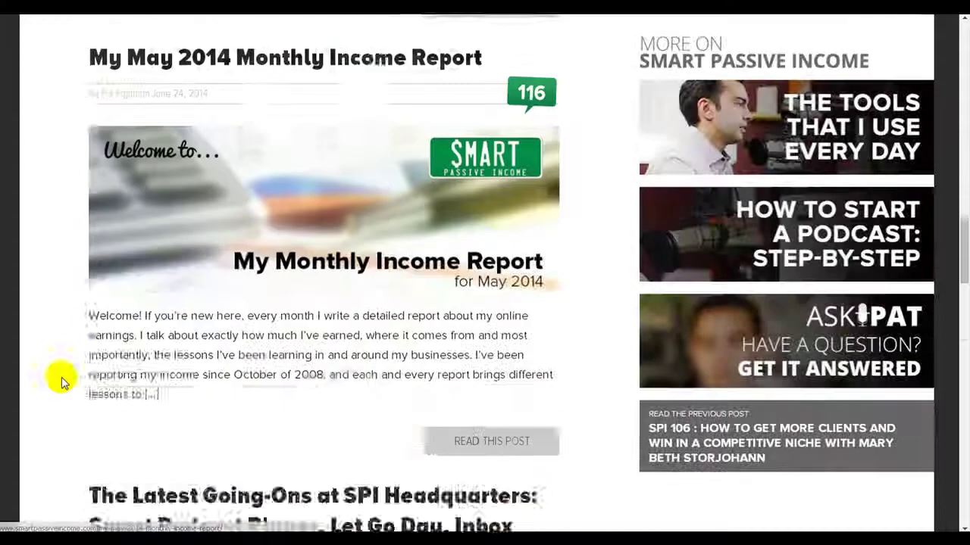
pyautogui.scroll(-5, 61, 379)
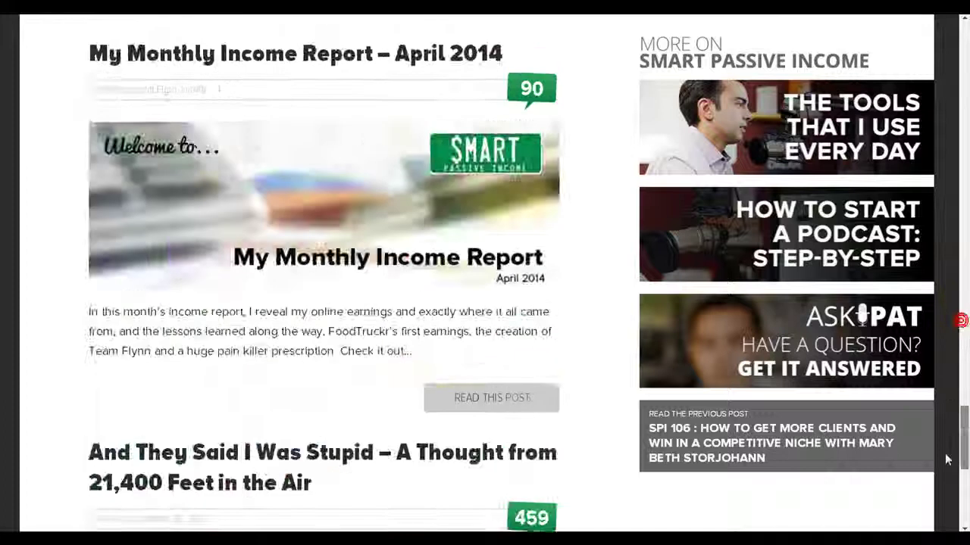
pyautogui.moveTo(962, 326)
pyautogui.mouseDown()
pyautogui.moveTo(958, 95)
pyautogui.moveTo(959, 463)
pyautogui.moveTo(962, 97)
pyautogui.moveTo(943, 233)
pyautogui.mouseUp()
# Step: Scroll the blog a bit more, then bring up the WordPress admin Posts list
pyautogui.scroll(-3, 618, 274)
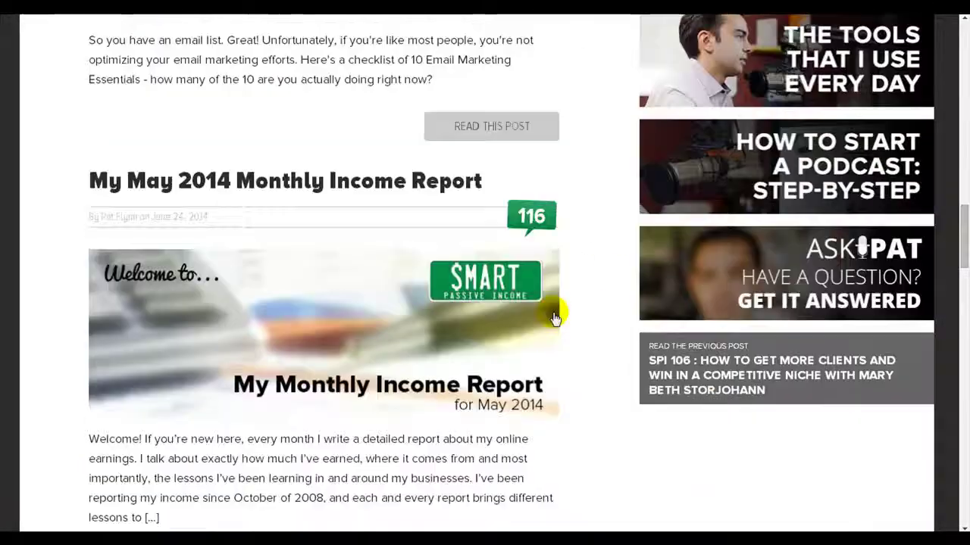
pyautogui.scroll(-4, 577, 322)
pyautogui.scroll(-2, 580, 325)
pyautogui.scroll(2, 614, 273)
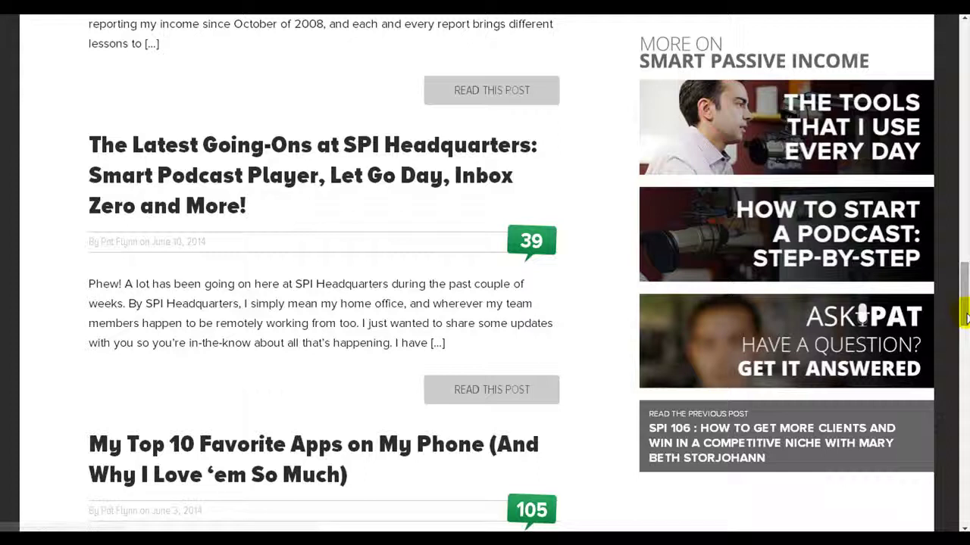
pyautogui.moveTo(965, 318)
pyautogui.mouseDown()
pyautogui.moveTo(965, 240)
pyautogui.moveTo(953, 468)
pyautogui.moveTo(962, 30)
pyautogui.mouseUp()
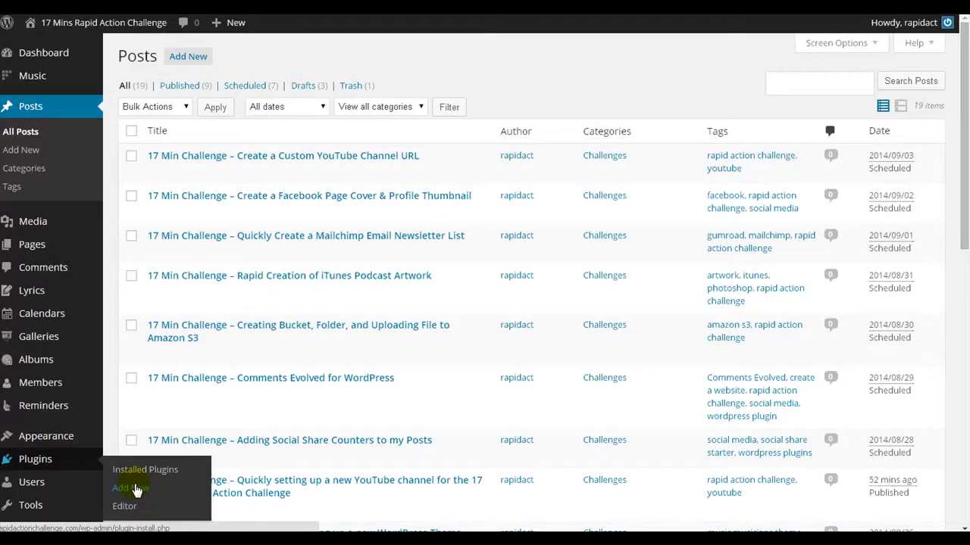
# Step: Find 'Q2W3 Fixed Widget' under Plugins > Add New, install it, and activate it
pyautogui.click(137, 491)
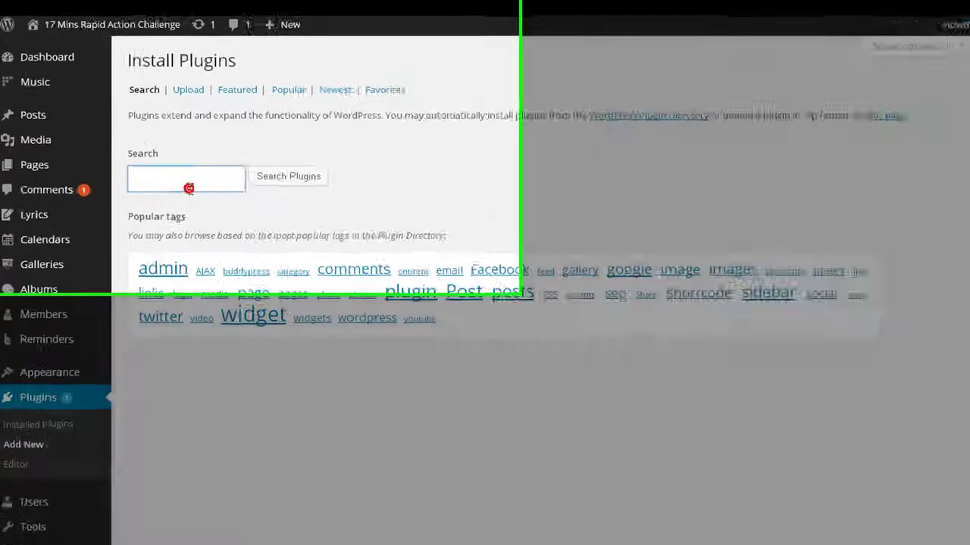
pyautogui.write('Q2W3 Fixed Widget')
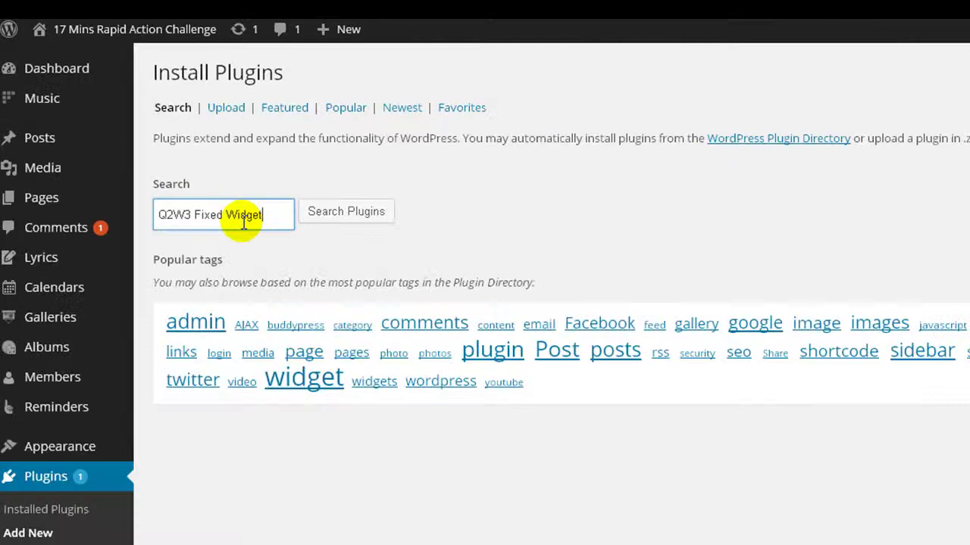
pyautogui.click(265, 164)
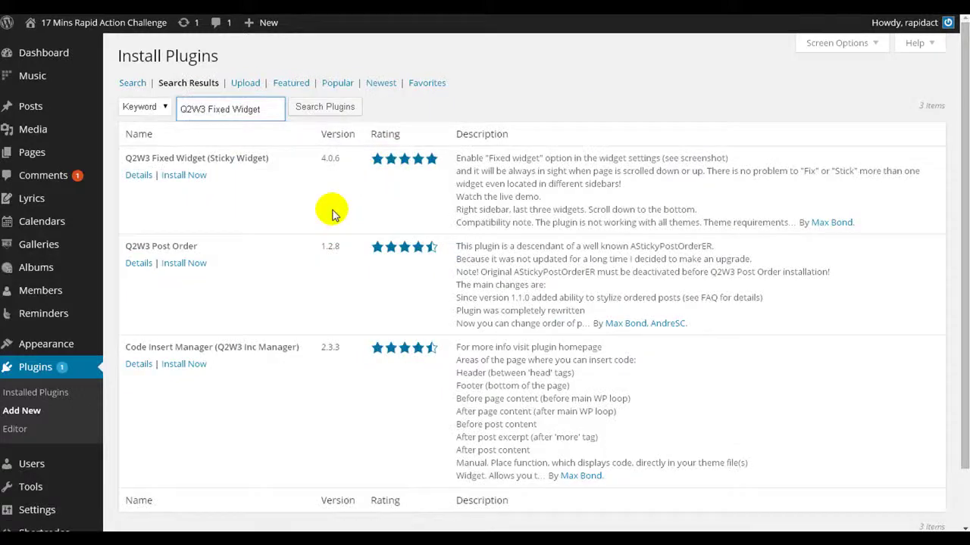
pyautogui.click(197, 178)
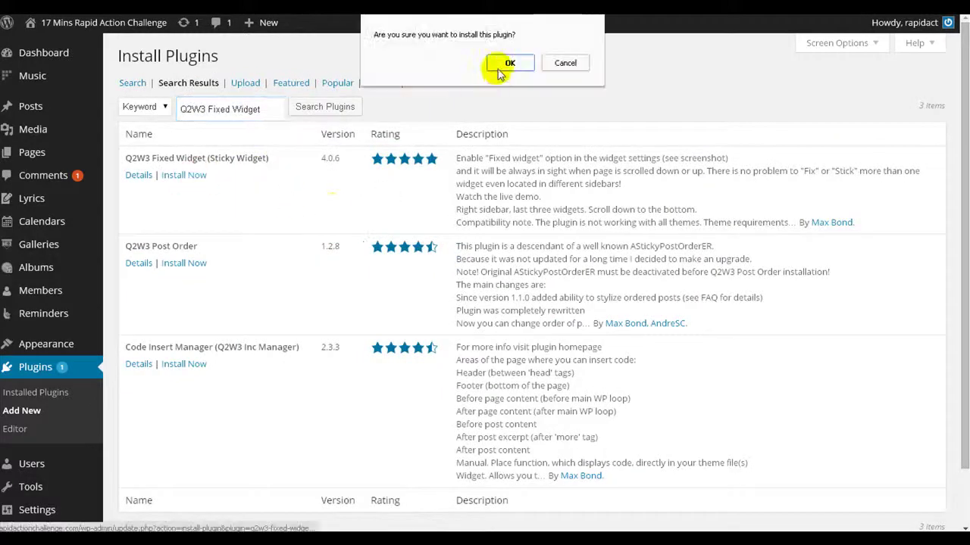
pyautogui.click(503, 61)
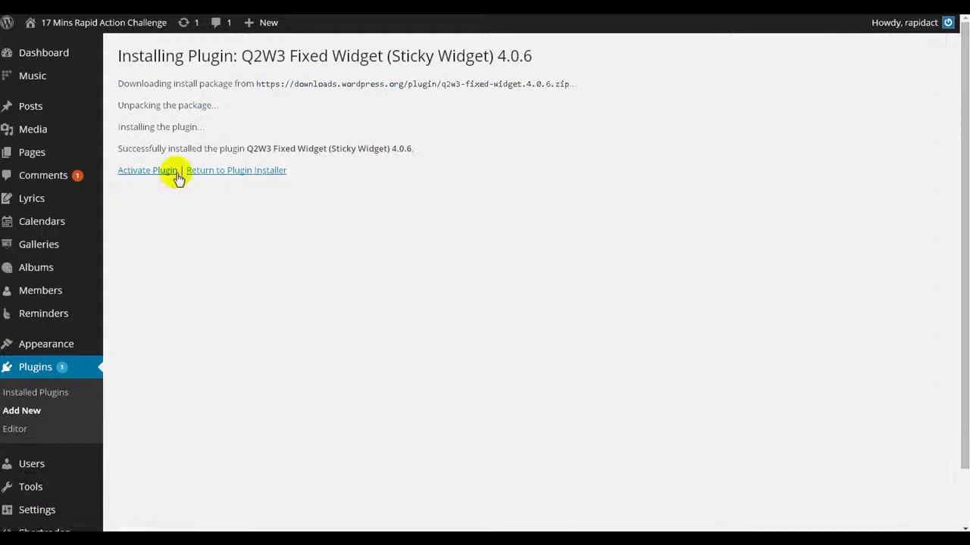
pyautogui.click(159, 169)
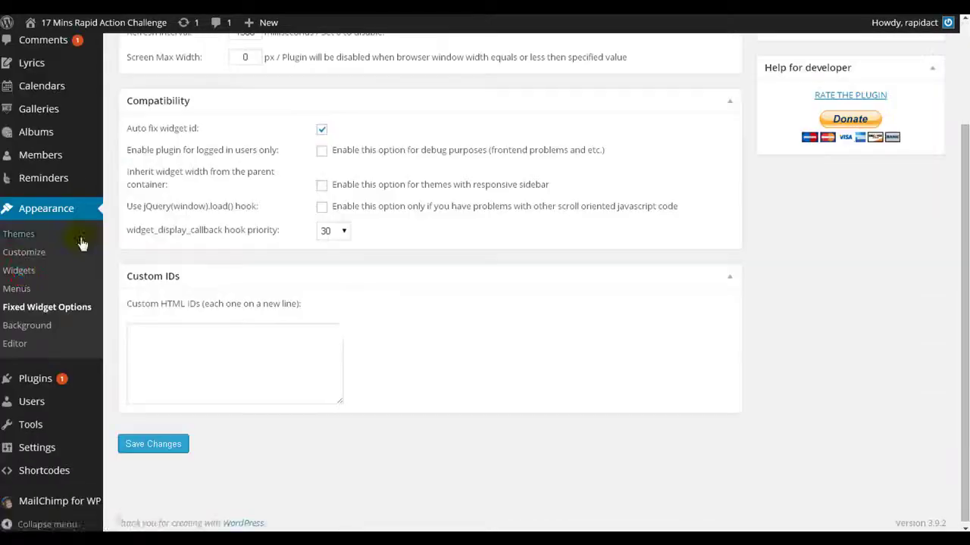
# Step: In Appearance > Widgets, set the Listen to the Podcast albums widget to Fixed and save
pyautogui.click(26, 272)
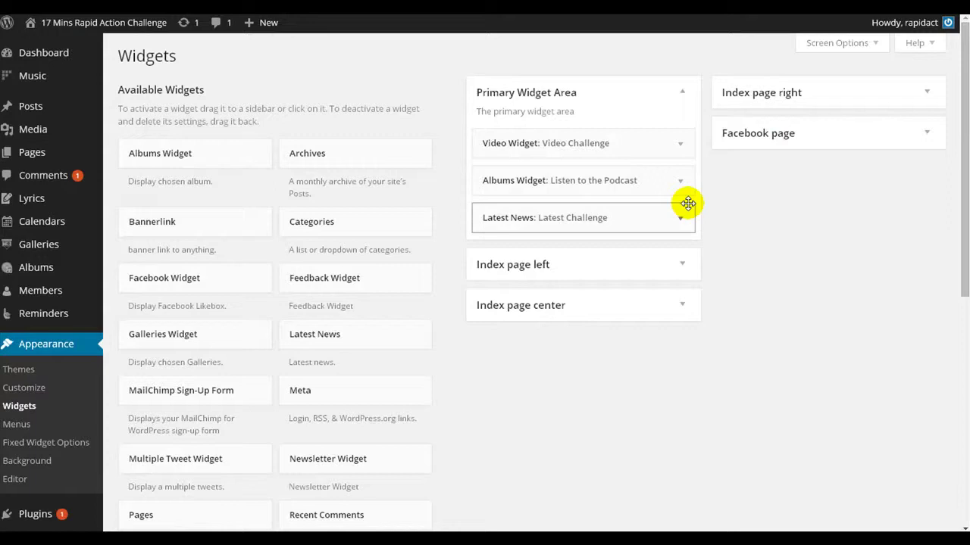
pyautogui.click(686, 187)
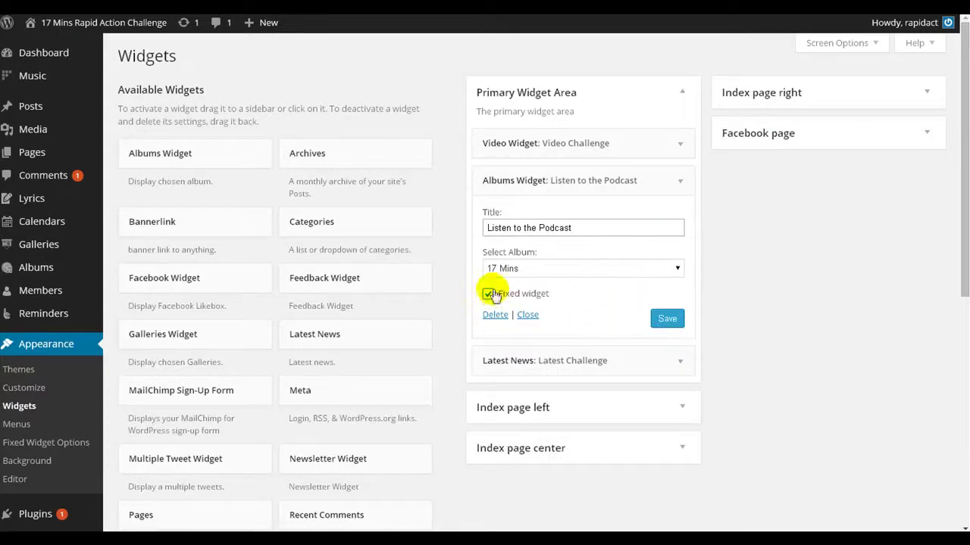
pyautogui.click(667, 319)
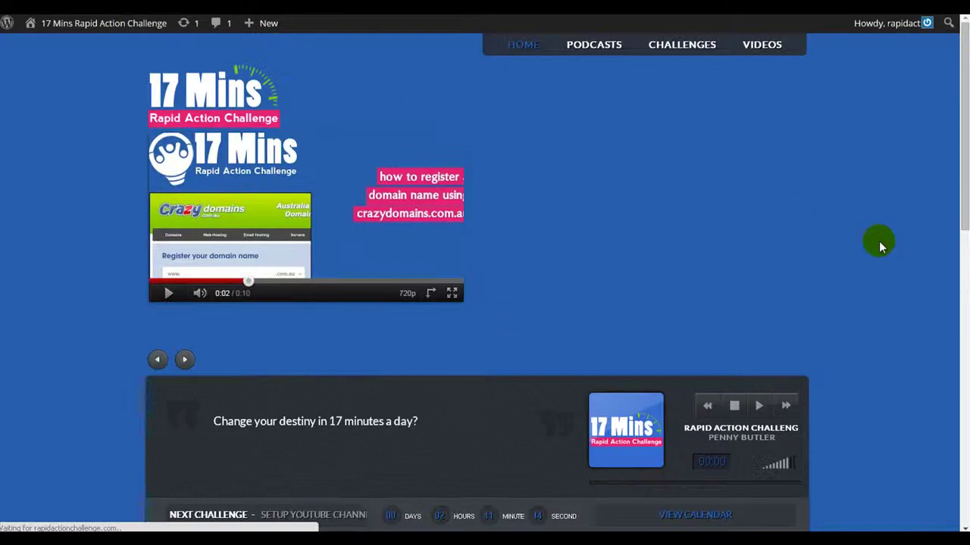
# Step: Scroll the live site's home page to check the podcast widget
pyautogui.scroll(-3, 877, 240)
pyautogui.scroll(3, 876, 239)
pyautogui.scroll(-3, 876, 239)
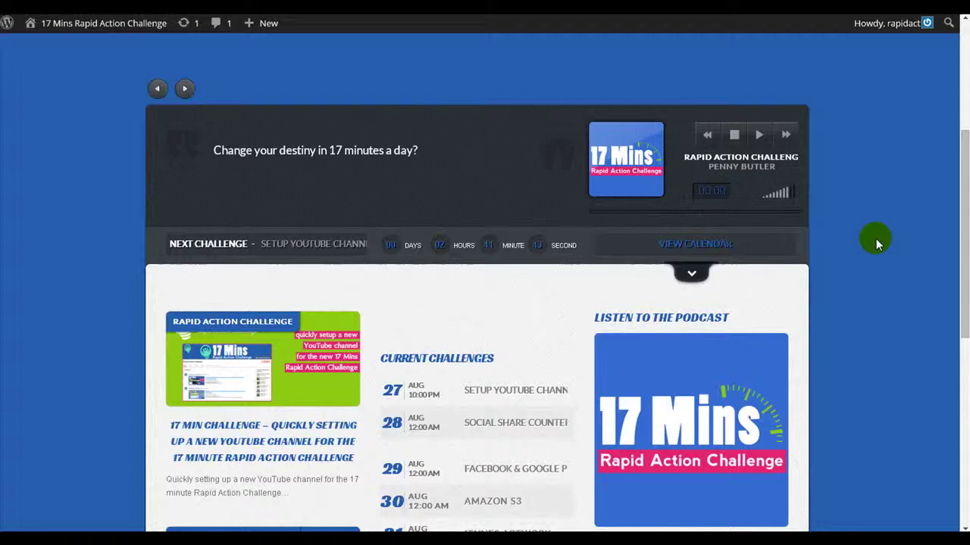
pyautogui.scroll(-3, 876, 238)
pyautogui.scroll(-3, 860, 304)
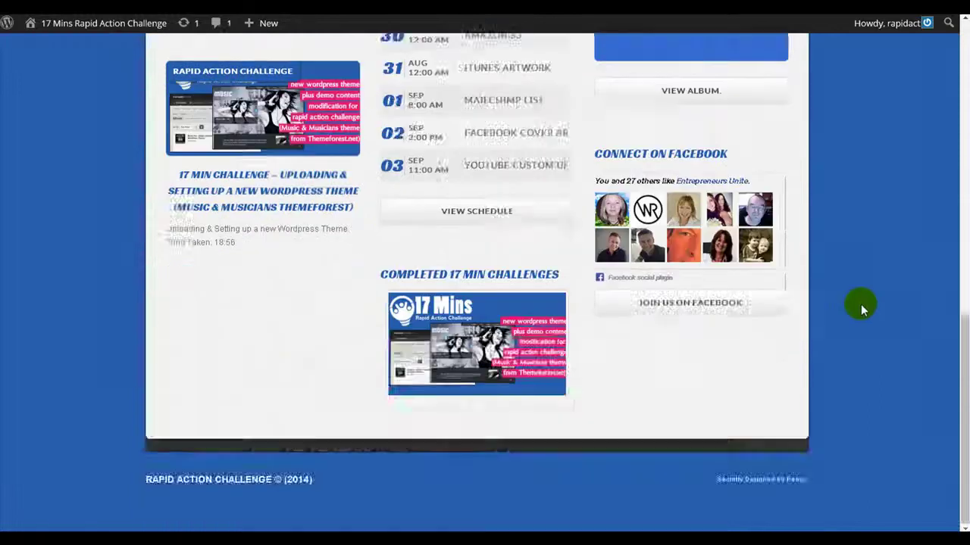
pyautogui.scroll(15, 861, 304)
# Step: On the CHALLENGES page, scroll down and up to confirm the podcast widget stays fixed
pyautogui.click(681, 43)
pyautogui.scroll(-5, 874, 241)
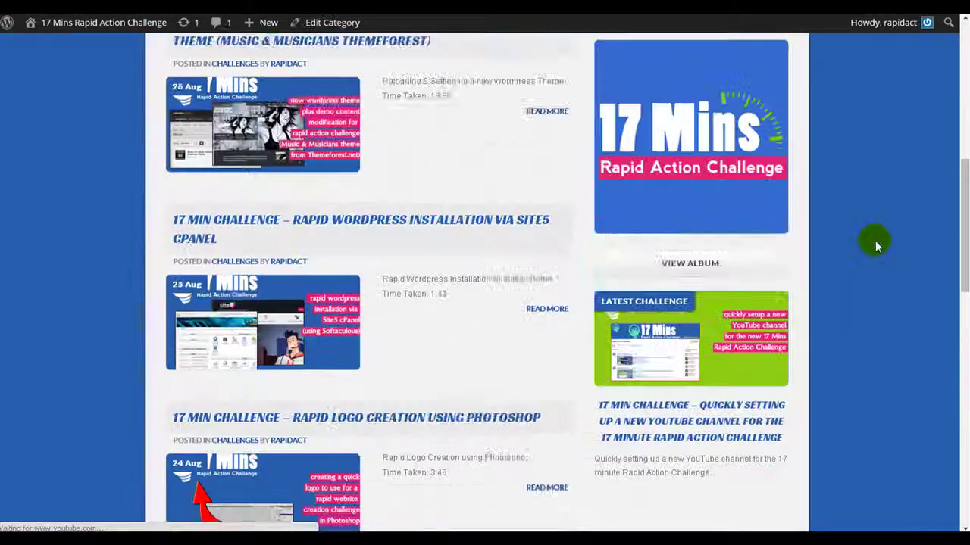
pyautogui.scroll(-1, 875, 241)
pyautogui.scroll(-2, 875, 241)
pyautogui.scroll(-1, 875, 240)
pyautogui.scroll(-3, 875, 240)
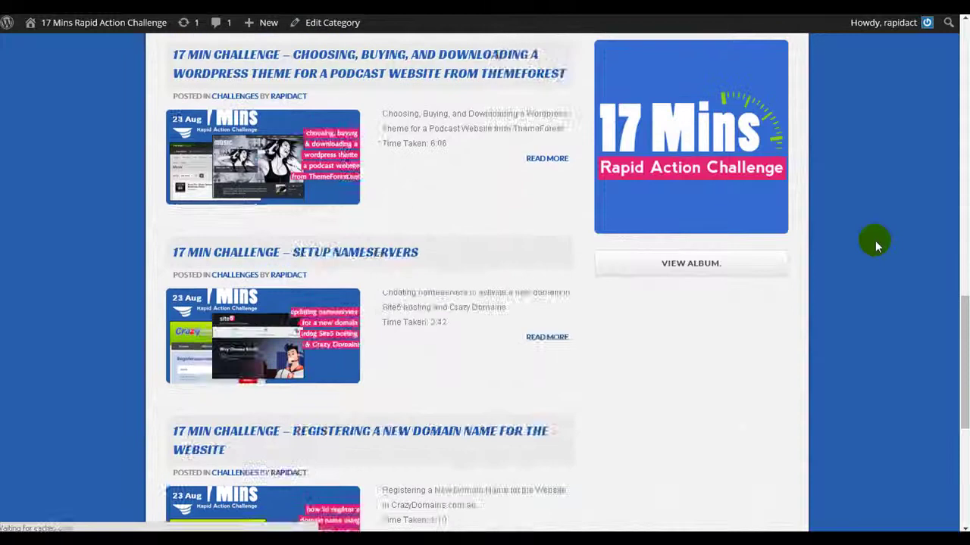
pyautogui.scroll(-2, 874, 240)
pyautogui.scroll(-2, 875, 240)
pyautogui.scroll(1, 875, 240)
pyautogui.scroll(5, 875, 240)
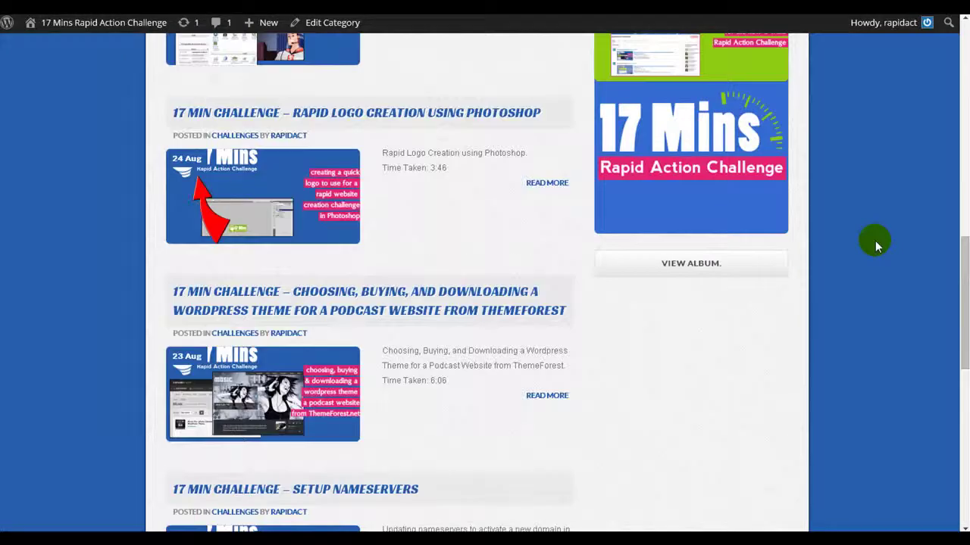
pyautogui.scroll(3, 875, 240)
pyautogui.scroll(1, 875, 240)
pyautogui.scroll(4, 875, 240)
pyautogui.scroll(1, 874, 240)
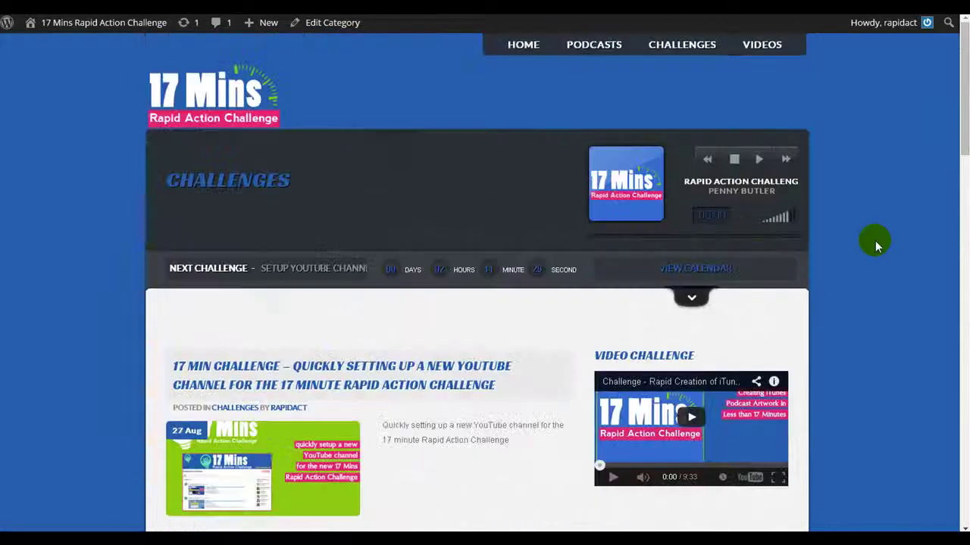
pyautogui.scroll(-2, 875, 242)
pyautogui.scroll(-2, 871, 243)
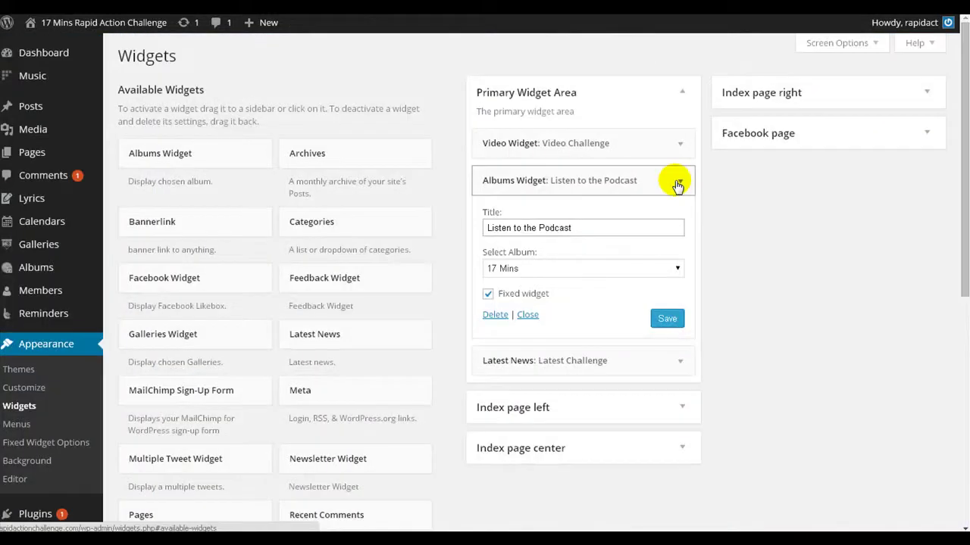
pyautogui.click(678, 182)
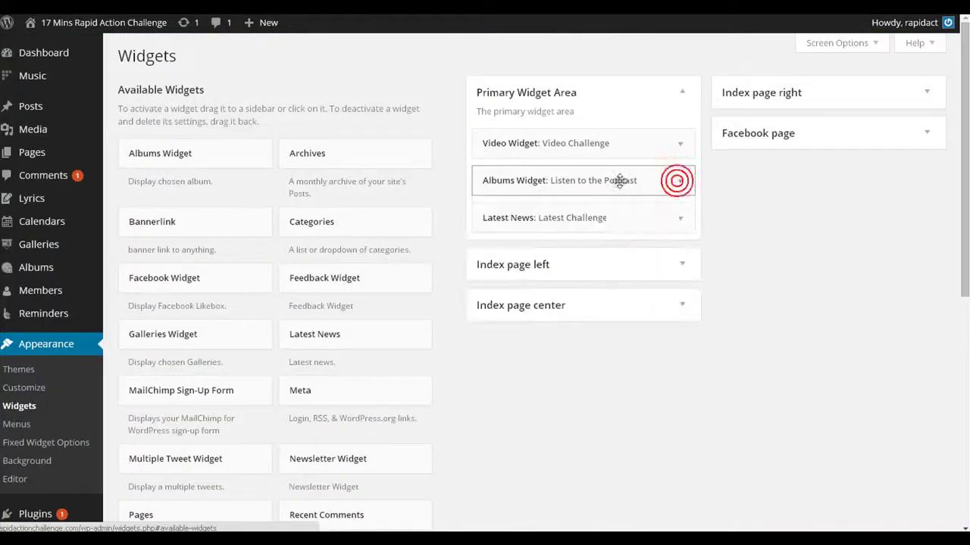
pyautogui.moveTo(619, 230); pyautogui.dragTo(512, 219)
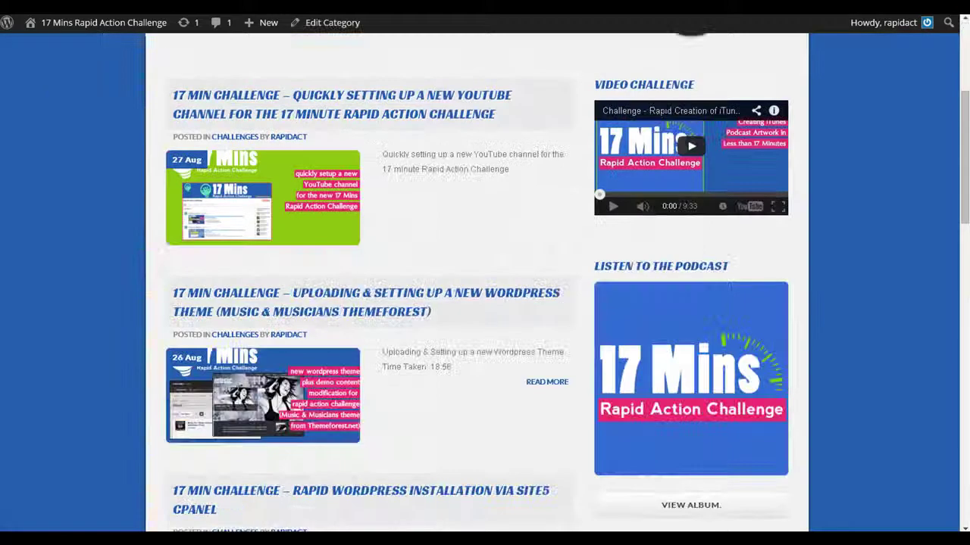
pyautogui.scroll(4, 75, 116)
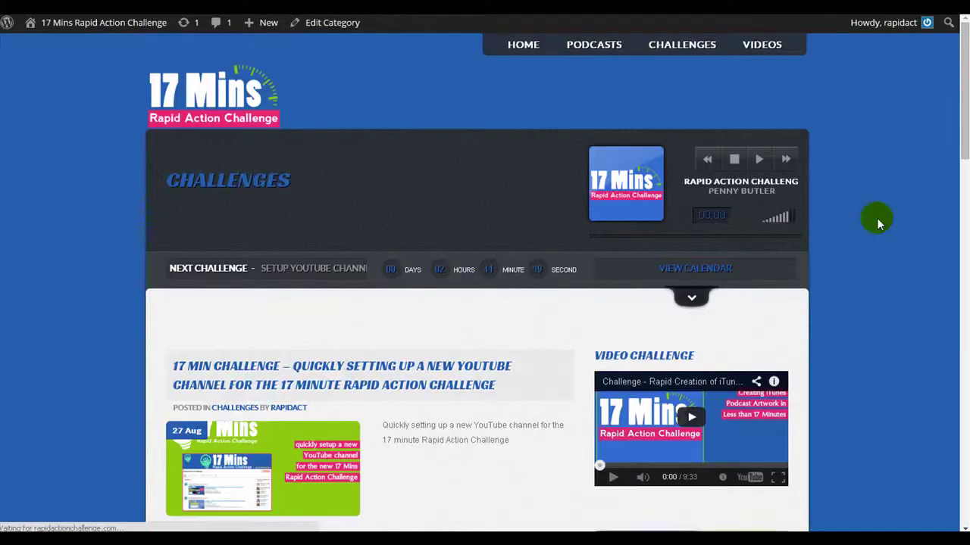
pyautogui.scroll(-2, 876, 218)
pyautogui.scroll(-4, 877, 219)
pyautogui.scroll(-2, 876, 218)
pyautogui.scroll(-4, 877, 219)
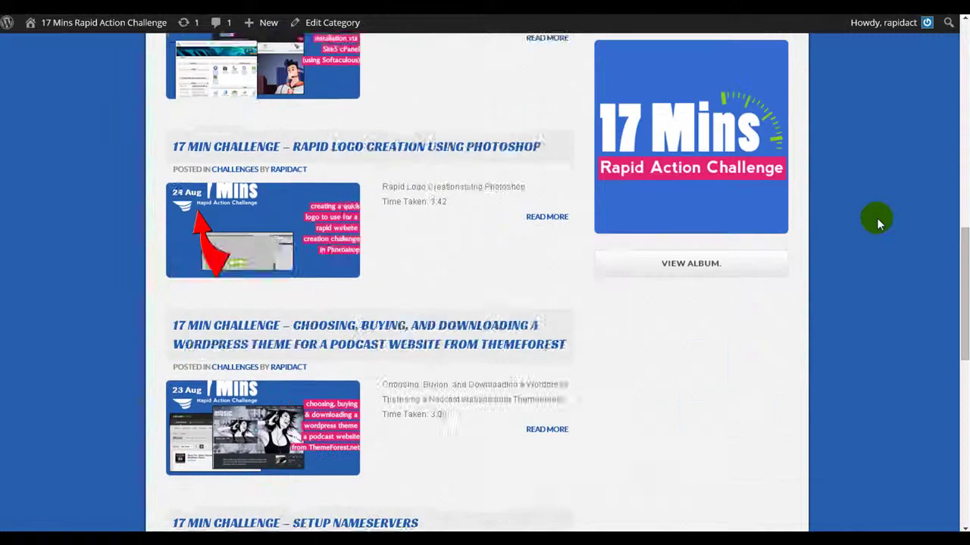
pyautogui.scroll(-1, 877, 219)
pyautogui.scroll(-4, 877, 220)
pyautogui.scroll(-2, 876, 219)
pyautogui.scroll(-3, 876, 218)
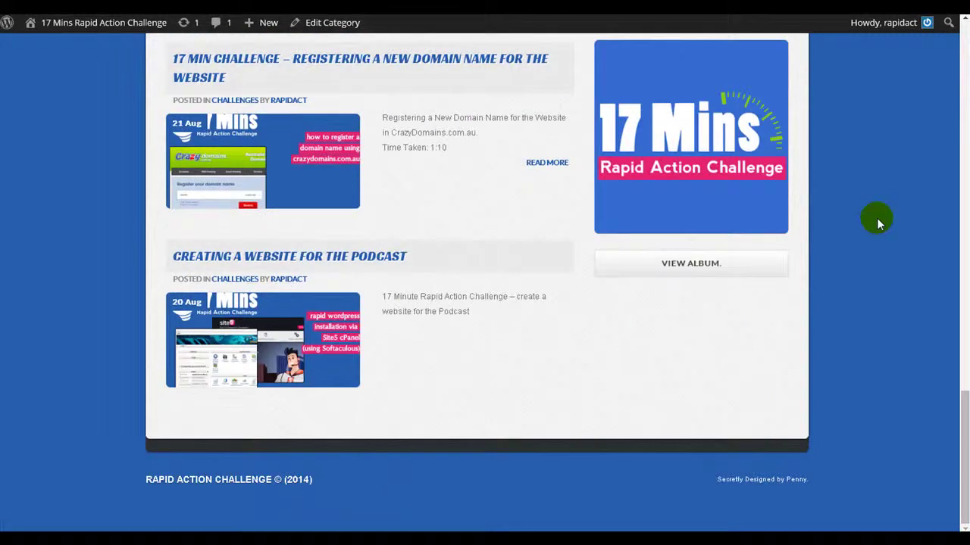
pyautogui.scroll(5, 876, 218)
pyautogui.scroll(2, 877, 218)
pyautogui.scroll(2, 877, 218)
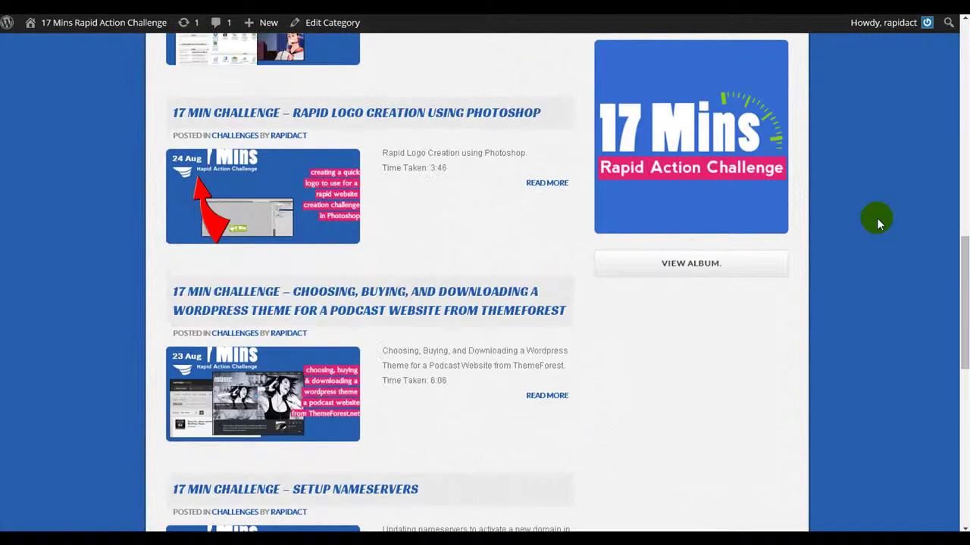
pyautogui.scroll(2, 876, 218)
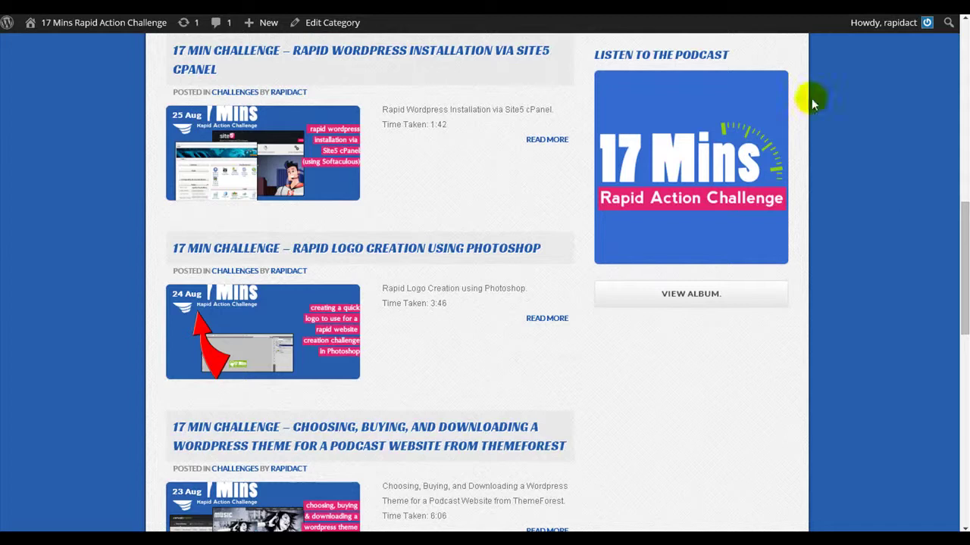
pyautogui.moveTo(606, 57); pyautogui.dragTo(742, 75)
pyautogui.scroll(-1, 865, 186)
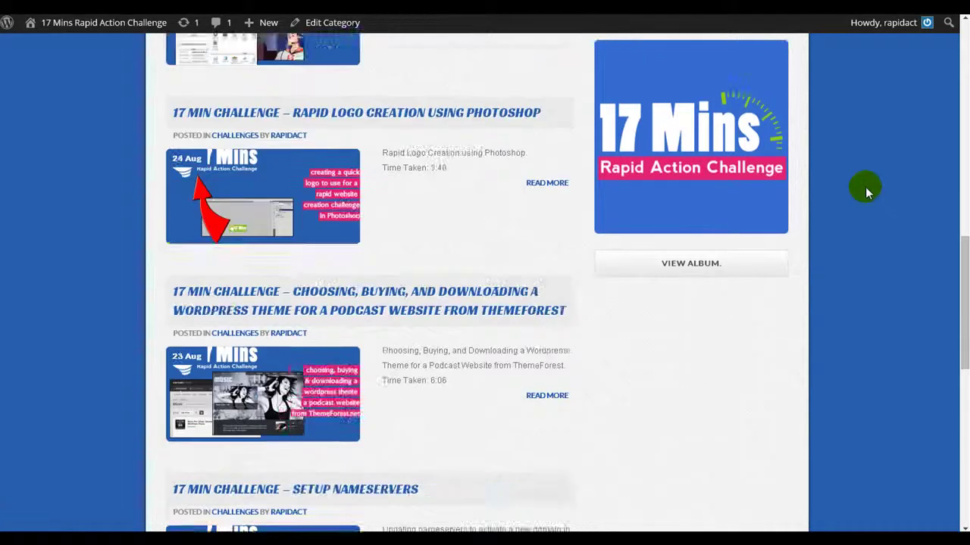
pyautogui.scroll(1, 865, 186)
pyautogui.scroll(2, 865, 186)
pyautogui.scroll(2, 866, 187)
pyautogui.scroll(-1, 865, 186)
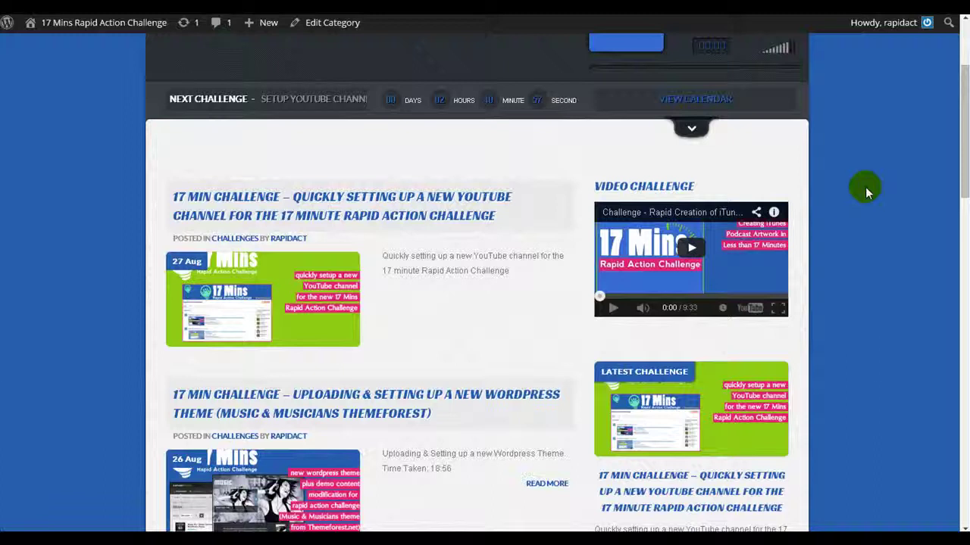
pyautogui.scroll(-4, 865, 186)
pyautogui.scroll(-1, 865, 186)
pyautogui.scroll(-3, 865, 187)
pyautogui.scroll(-3, 865, 186)
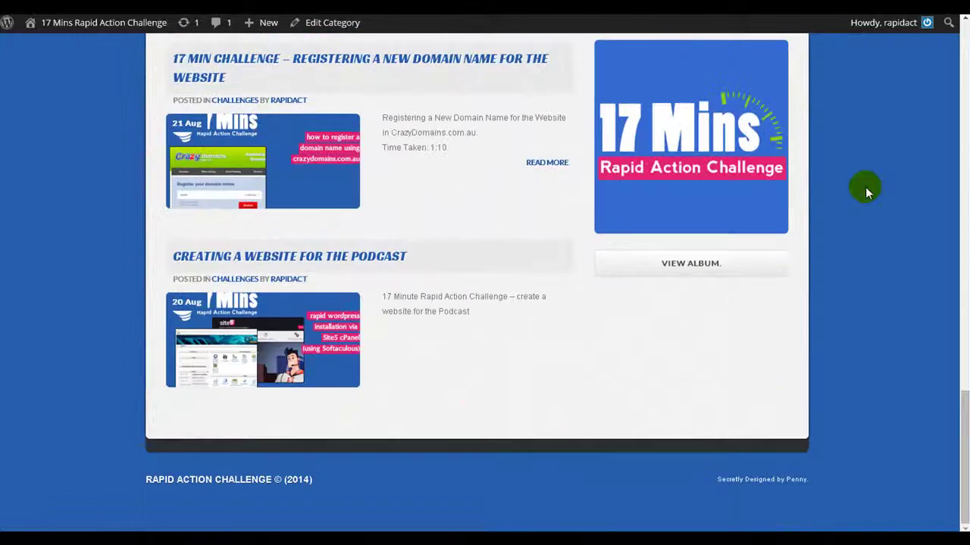
pyautogui.scroll(5, 865, 186)
pyautogui.scroll(-2, 865, 186)
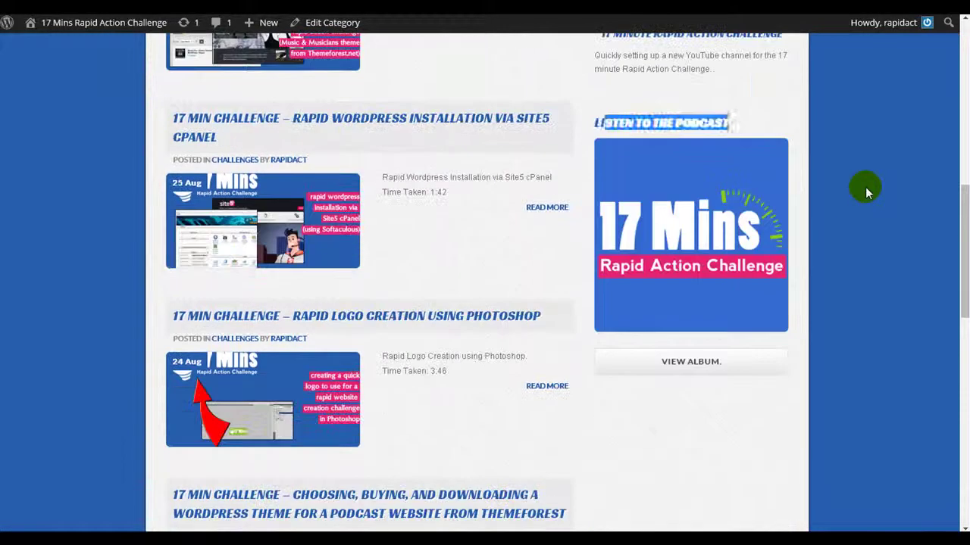
pyautogui.click(865, 187)
pyautogui.scroll(1, 867, 192)
pyautogui.scroll(1, 868, 192)
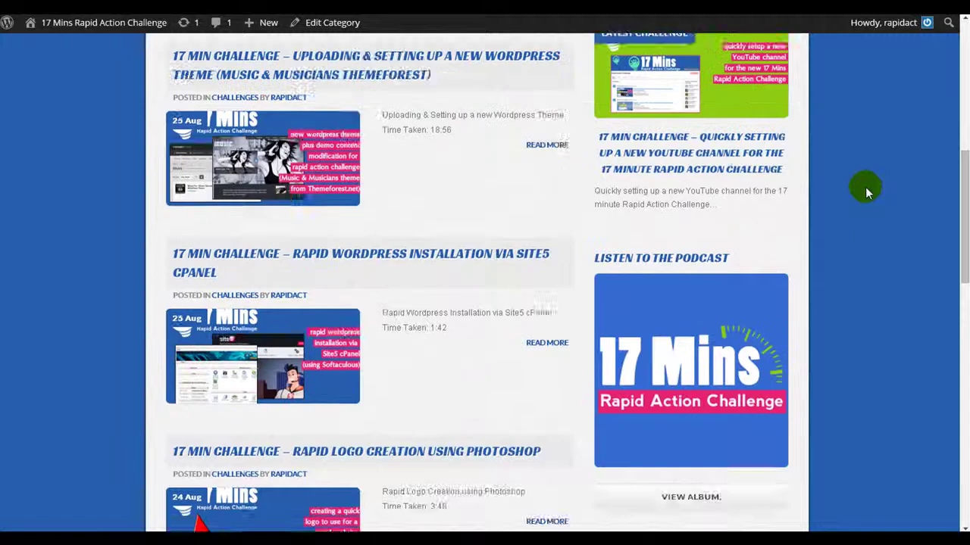
pyautogui.scroll(3, 867, 192)
pyautogui.scroll(-3, 867, 192)
pyautogui.scroll(-2, 865, 191)
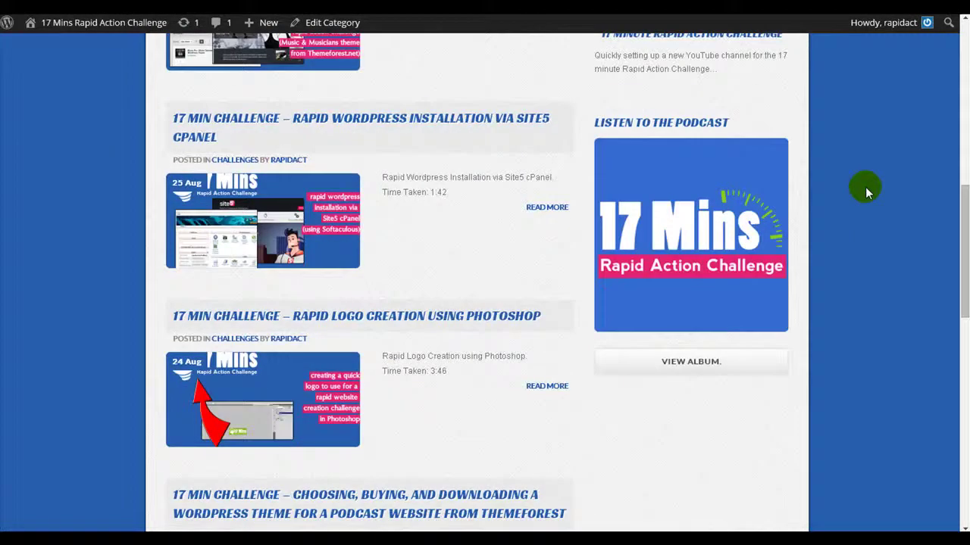
pyautogui.scroll(-3, 865, 191)
pyautogui.scroll(-5, 865, 192)
pyautogui.scroll(-2, 865, 192)
pyautogui.scroll(5, 867, 192)
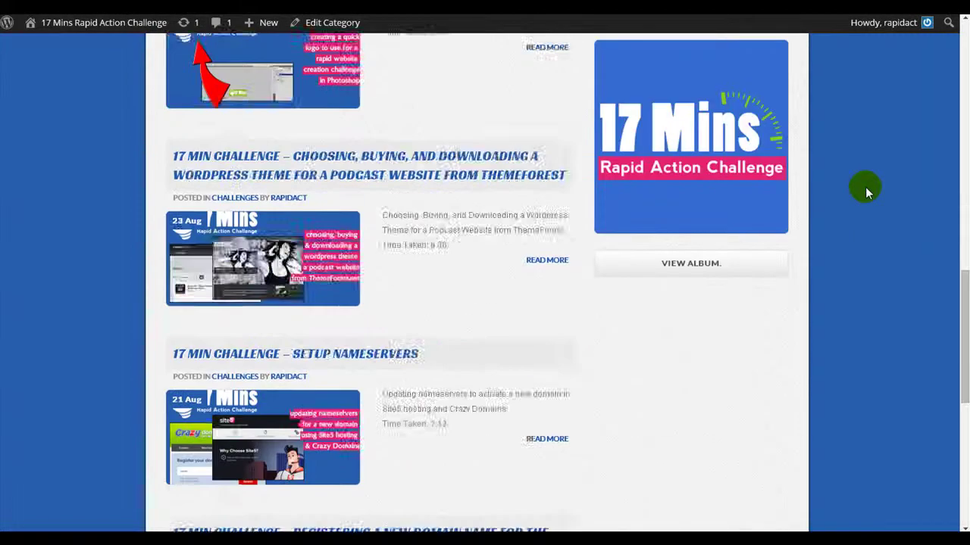
pyautogui.scroll(3, 868, 192)
pyautogui.scroll(5, 867, 192)
pyautogui.scroll(3, 867, 191)
pyautogui.scroll(-6, 865, 187)
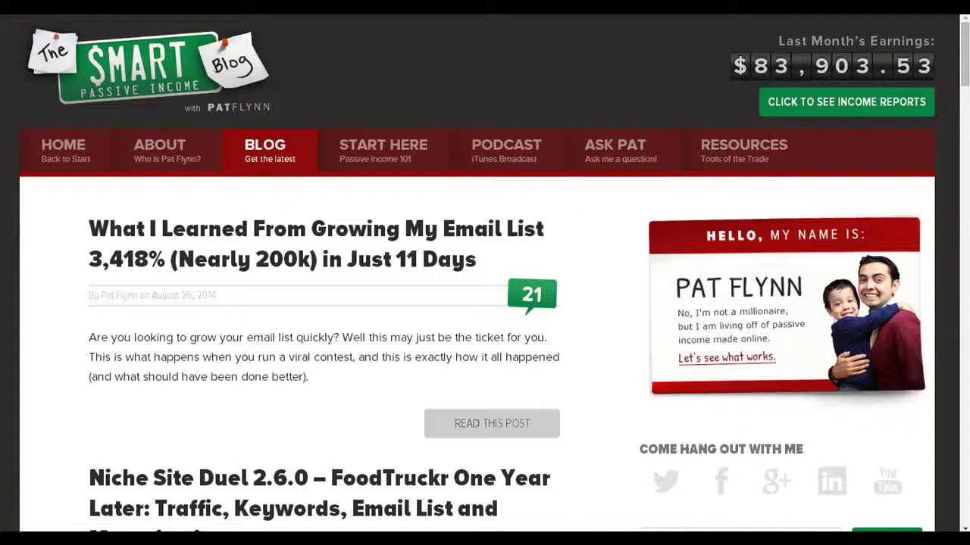
pyautogui.scroll(-5, 45, 348)
pyautogui.scroll(-3, 54, 356)
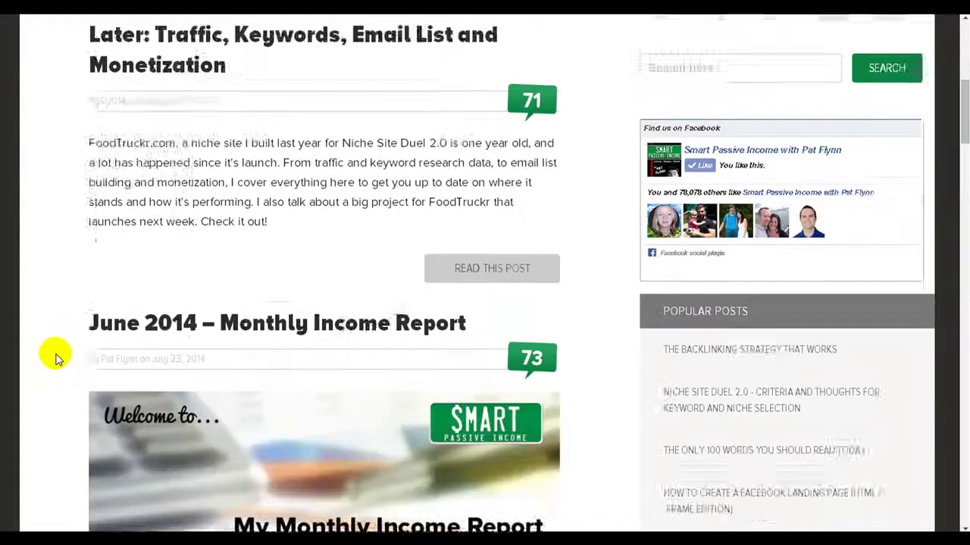
pyautogui.scroll(-6, 55, 356)
pyautogui.scroll(-3, 54, 356)
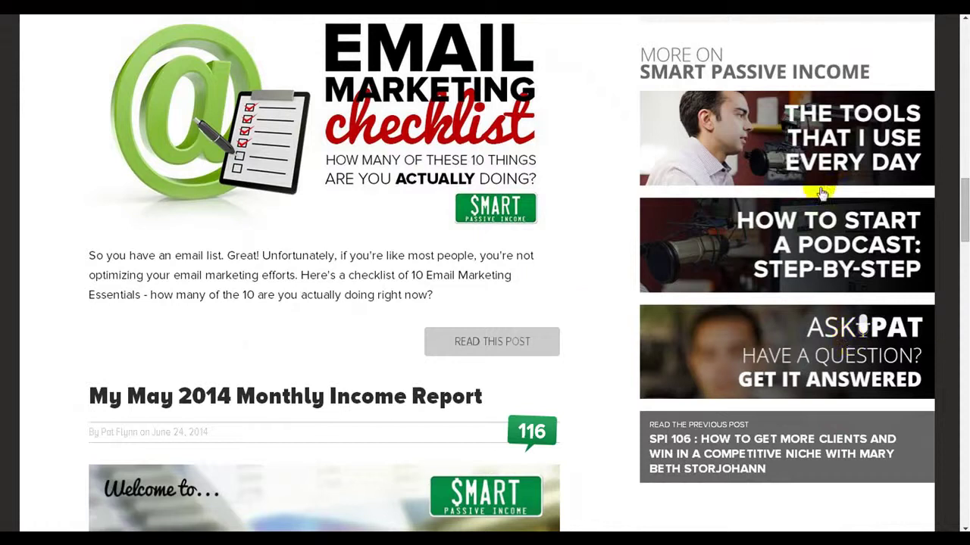
pyautogui.scroll(-3, 584, 314)
pyautogui.scroll(-4, 580, 314)
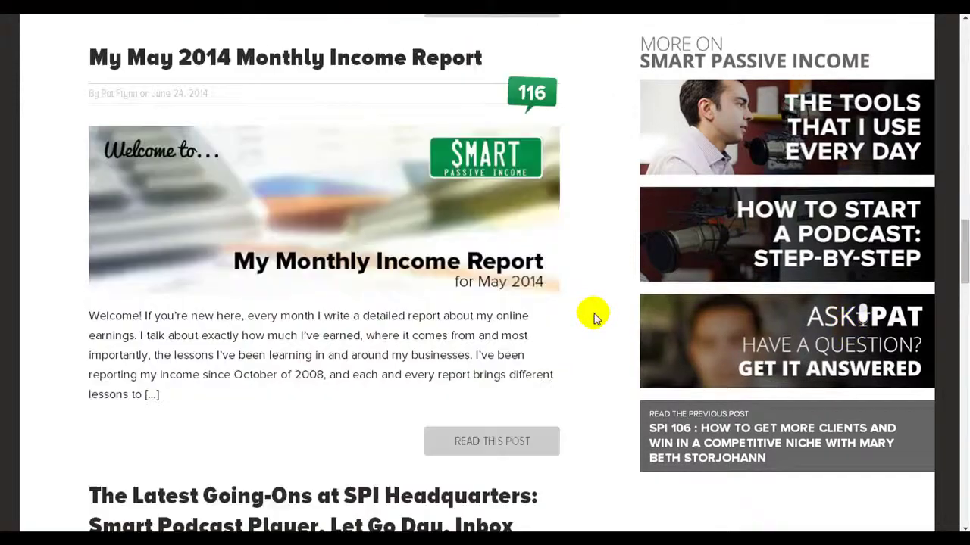
pyautogui.scroll(4, 593, 316)
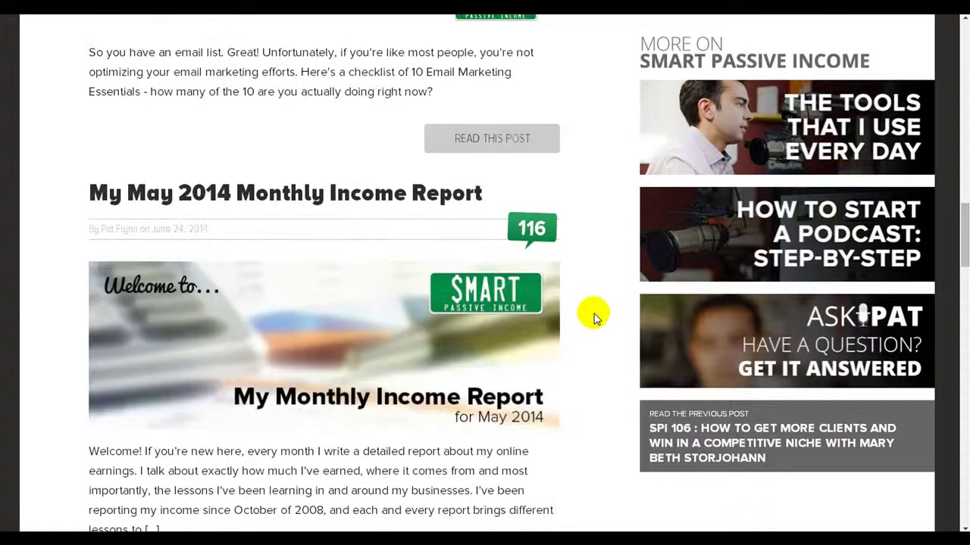
pyautogui.scroll(2, 593, 316)
pyautogui.scroll(-3, 593, 317)
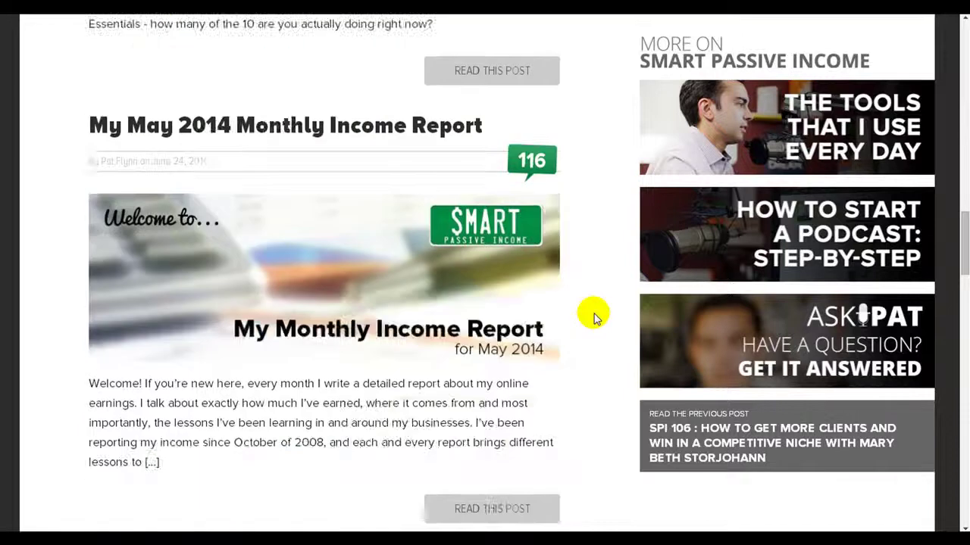
pyautogui.scroll(4, 593, 317)
pyautogui.scroll(10, 593, 317)
pyautogui.scroll(2, 593, 317)
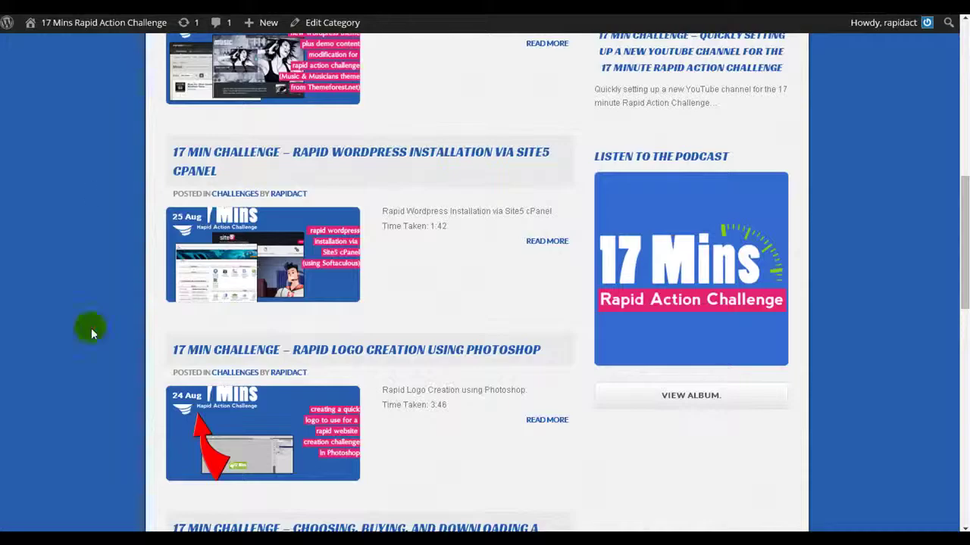
pyautogui.scroll(-4, 104, 324)
pyautogui.scroll(-6, 104, 324)
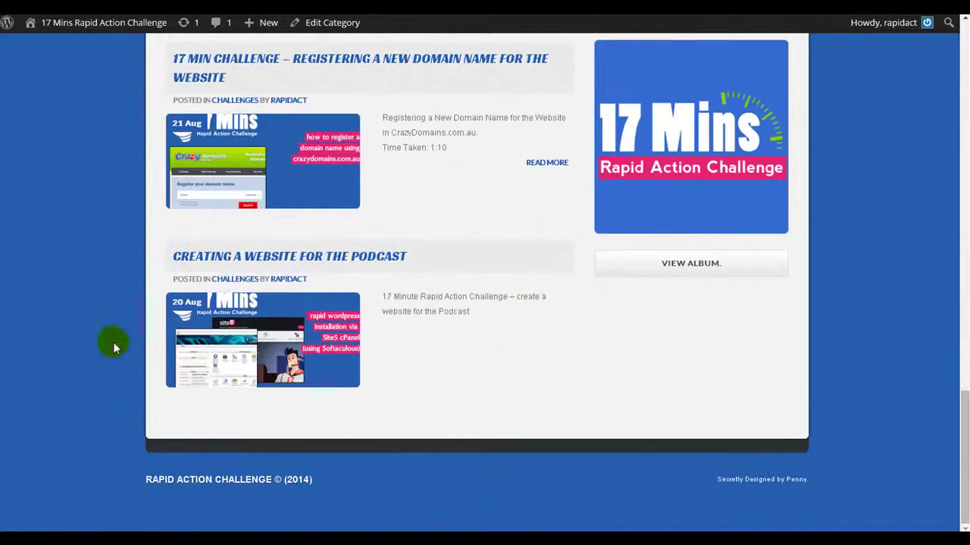
pyautogui.scroll(4, 887, 374)
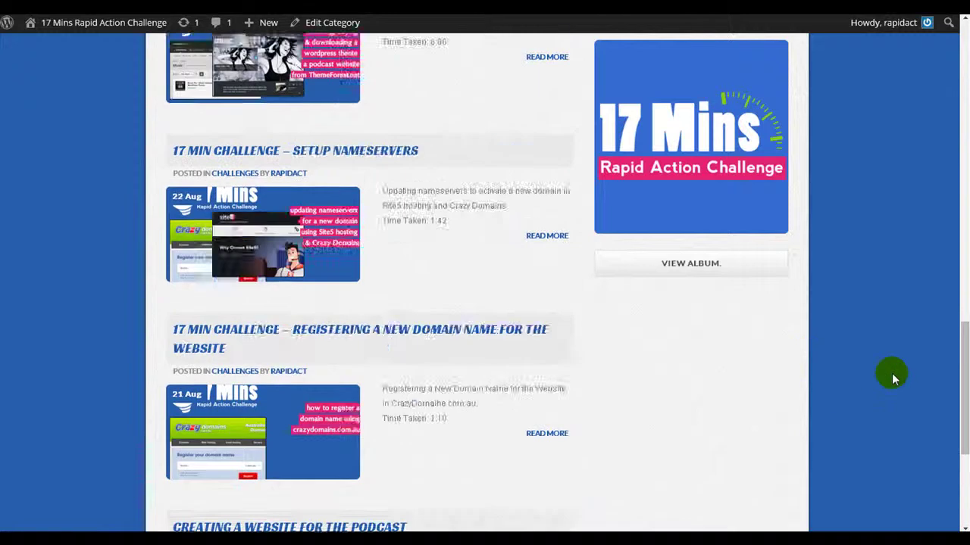
pyautogui.scroll(4, 892, 373)
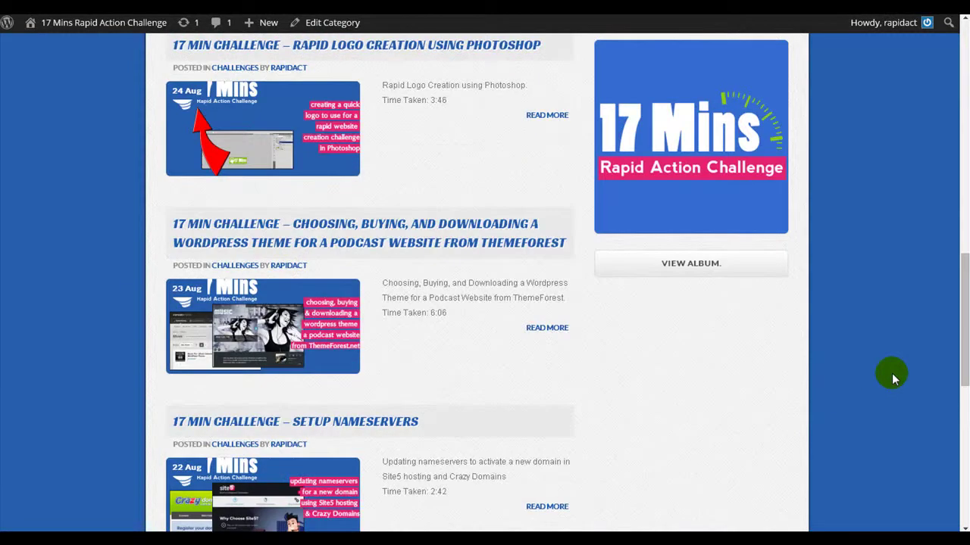
pyautogui.scroll(2, 891, 372)
pyautogui.scroll(2, 891, 373)
pyautogui.scroll(-1, 892, 372)
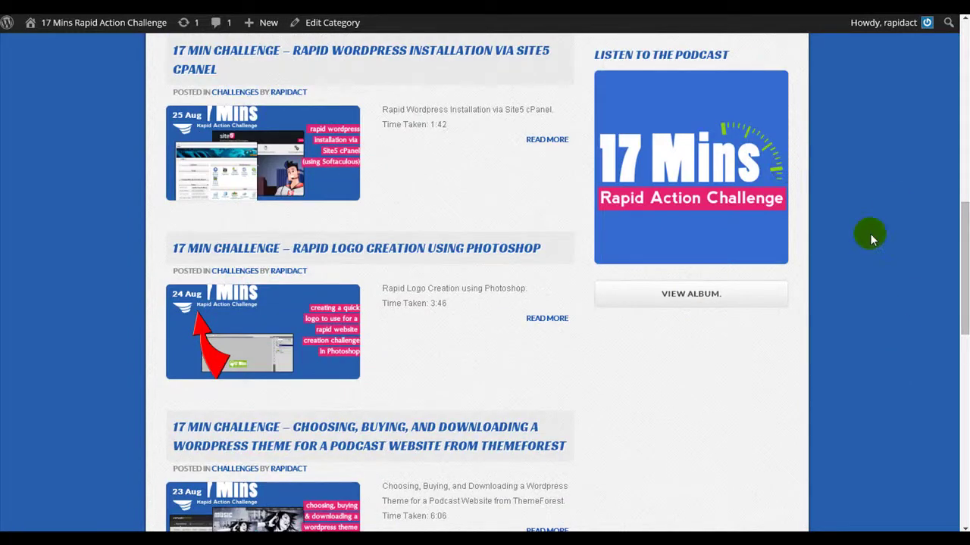
pyautogui.scroll(-1, 881, 281)
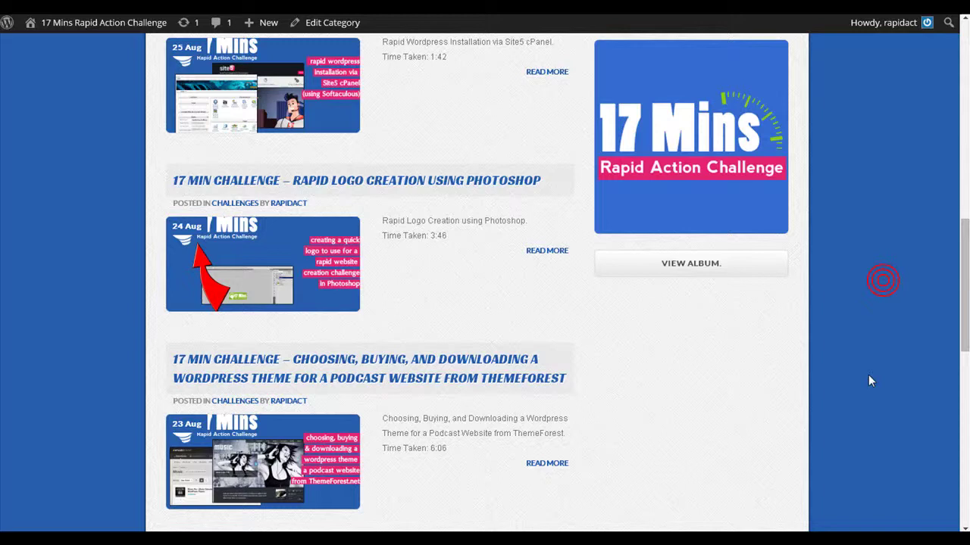
pyautogui.scroll(1, 869, 374)
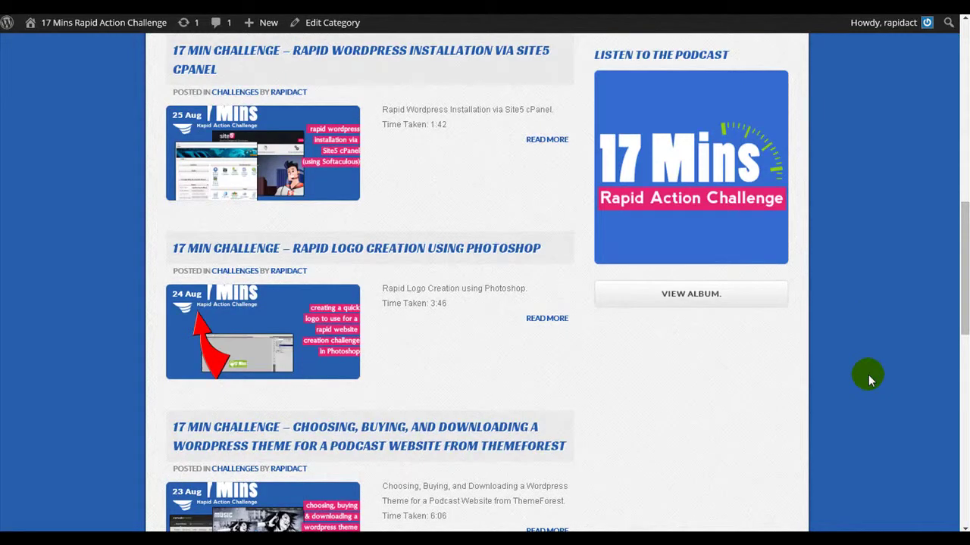
pyautogui.scroll(-1, 868, 374)
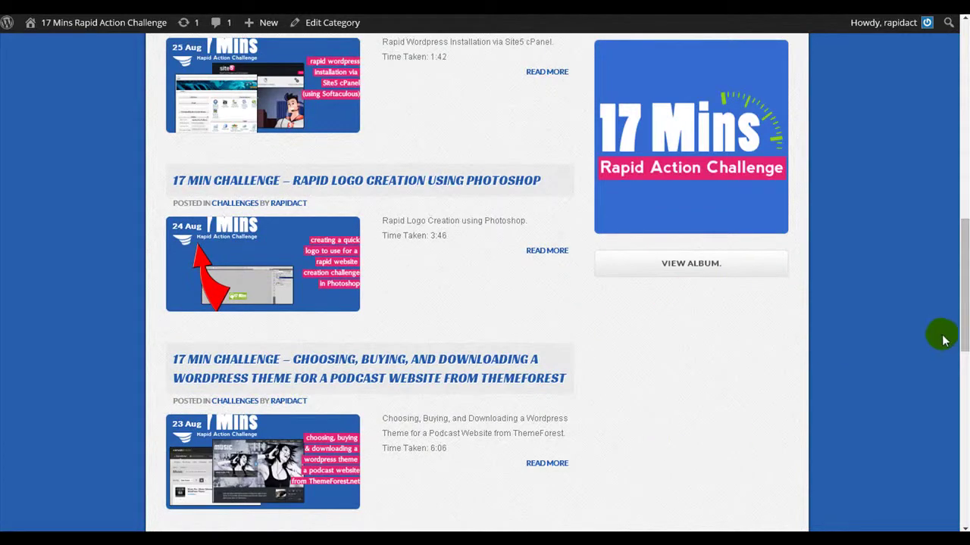
pyautogui.scroll(1, 903, 371)
pyautogui.scroll(1, 904, 370)
pyautogui.scroll(-2, 903, 371)
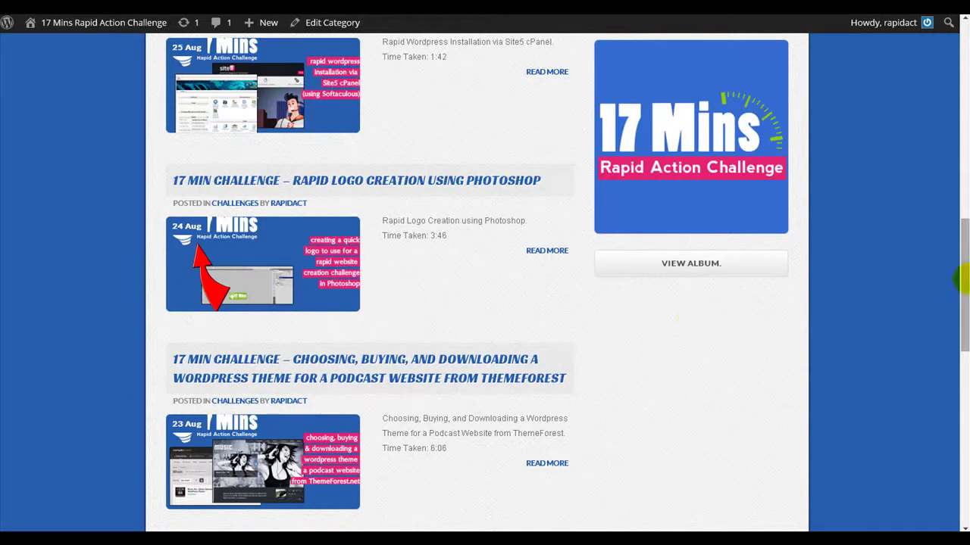
pyautogui.scroll(-1, 840, 366)
pyautogui.scroll(-3, 840, 366)
pyautogui.scroll(-5, 840, 366)
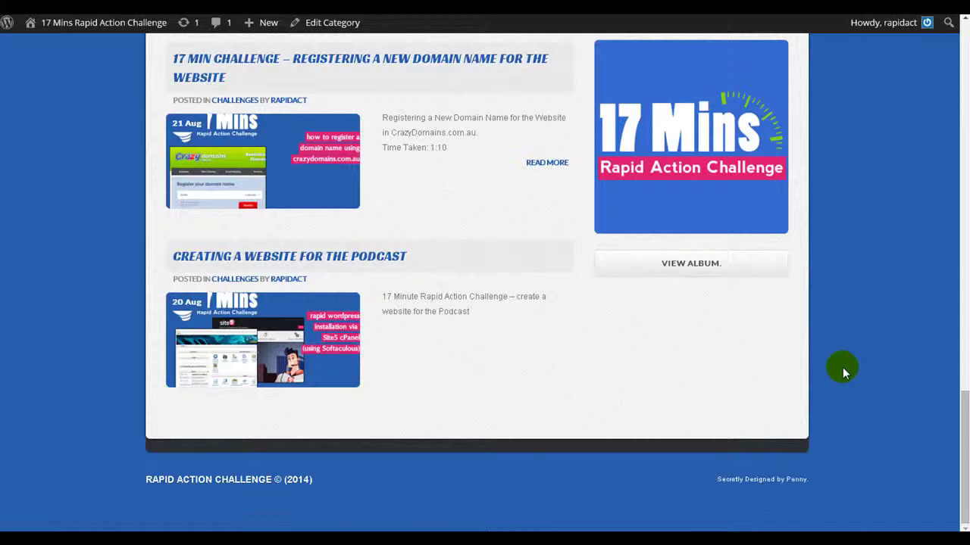
pyautogui.scroll(1, 842, 368)
pyautogui.scroll(8, 846, 373)
pyautogui.scroll(1, 846, 371)
pyautogui.scroll(3, 757, 375)
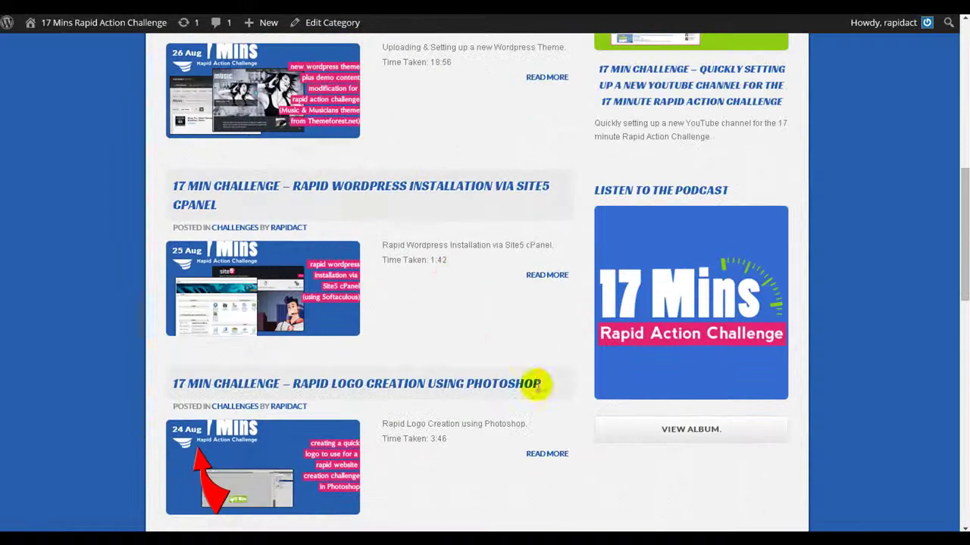
pyautogui.scroll(-1, 493, 318)
pyautogui.scroll(-2, 541, 326)
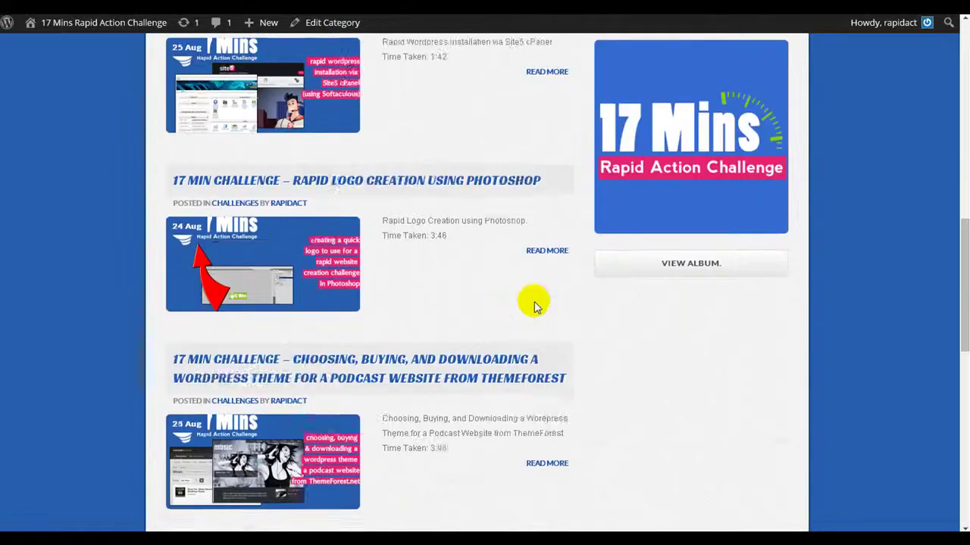
pyautogui.scroll(-1, 591, 356)
pyautogui.scroll(-3, 643, 400)
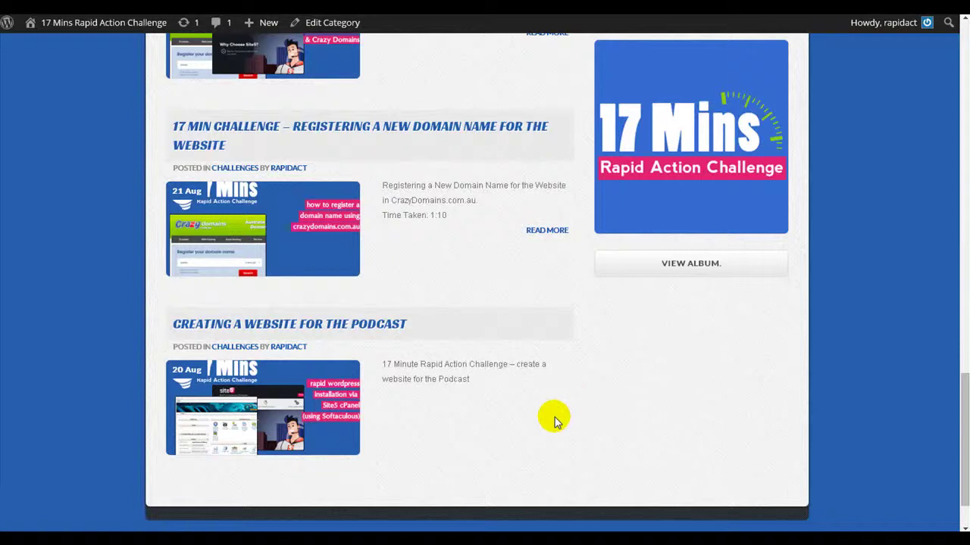
pyautogui.scroll(2, 553, 419)
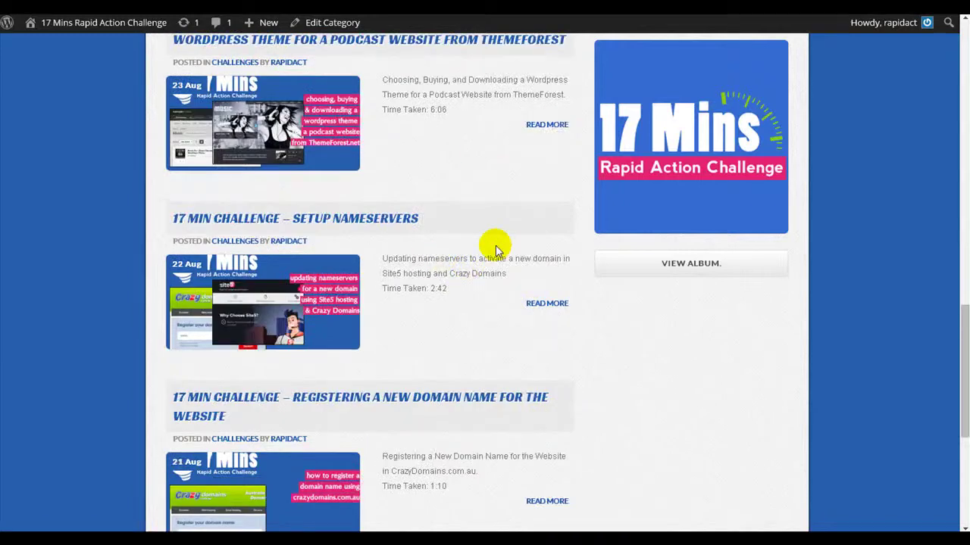
pyautogui.moveTo(397, 258); pyautogui.dragTo(491, 262)
pyautogui.scroll(-3, 558, 348)
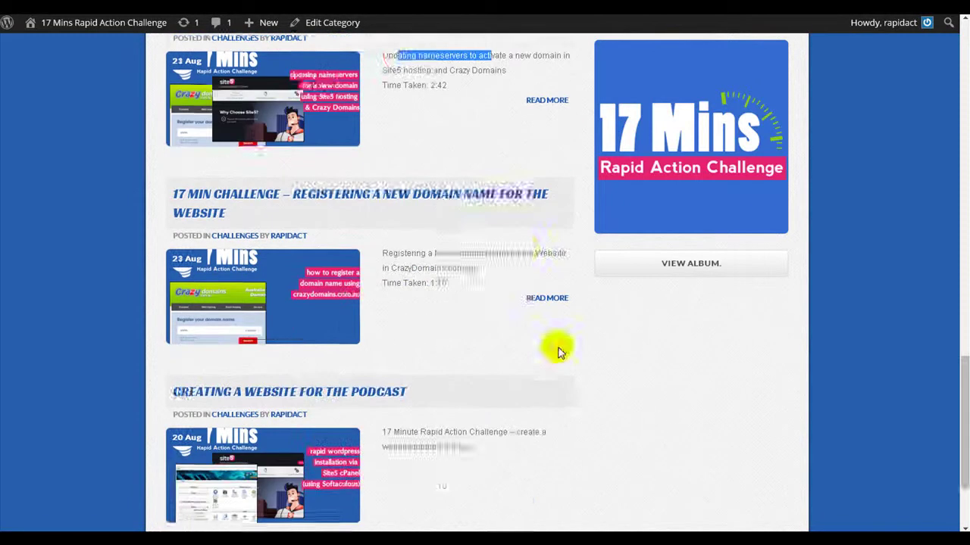
pyautogui.scroll(-2, 758, 364)
pyautogui.click(846, 365)
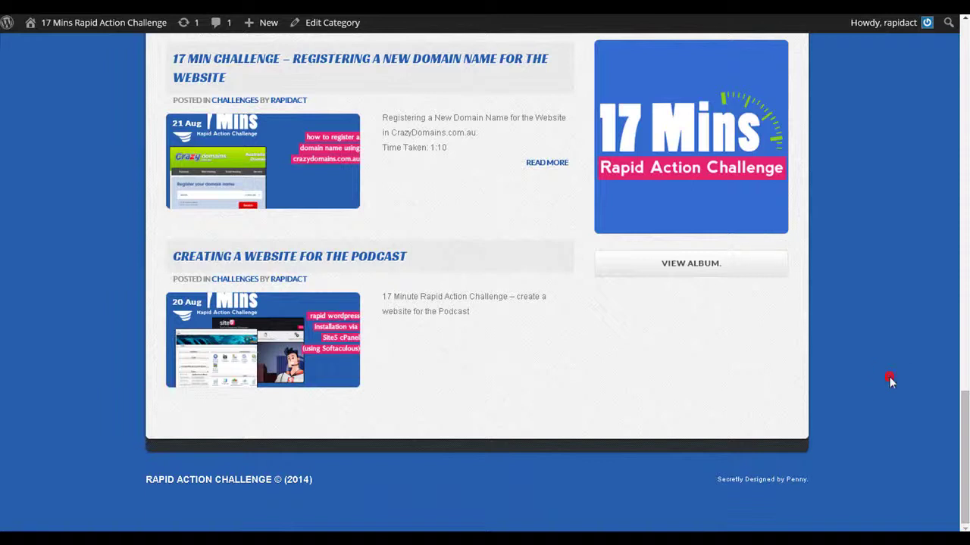
pyautogui.scroll(5, 890, 381)
pyautogui.scroll(2, 888, 377)
pyautogui.scroll(5, 889, 377)
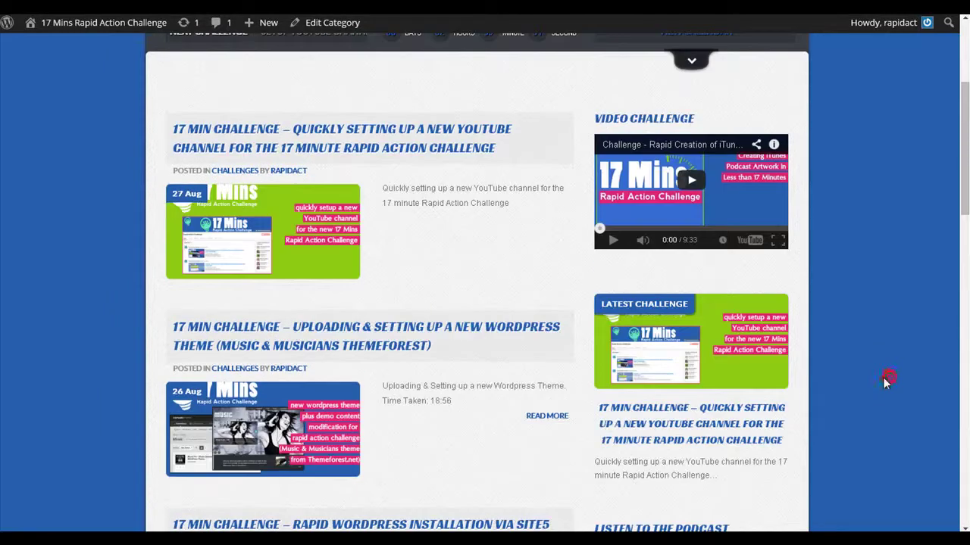